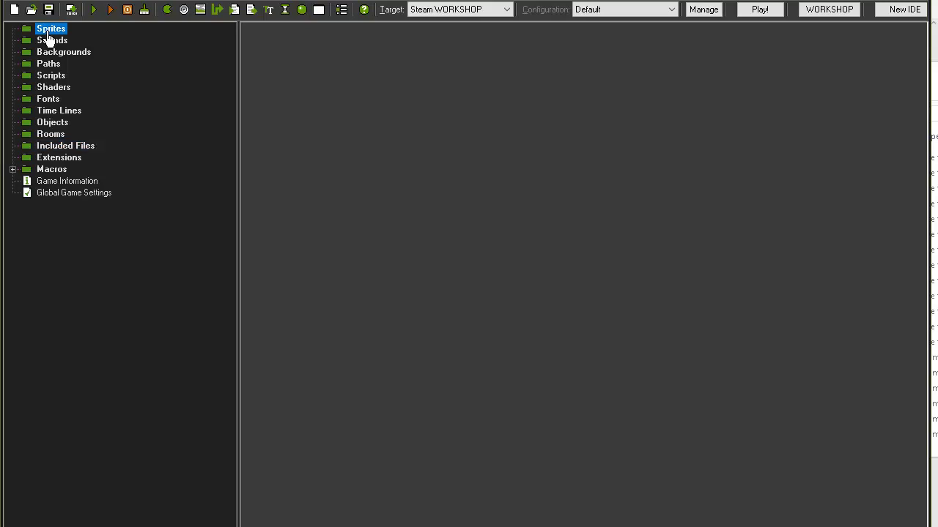
- Create sprite1 and add a new blank 32×32 image in its frame editor
click(42, 40)
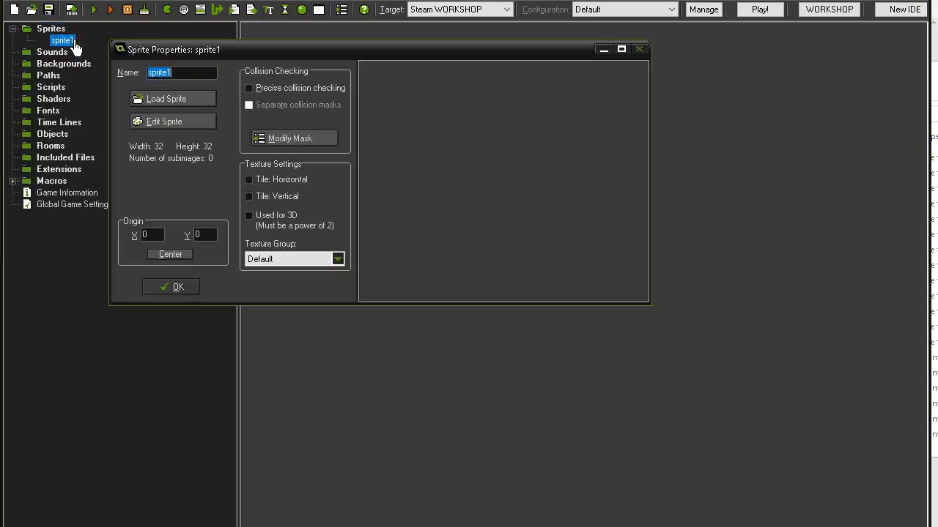
click(174, 123)
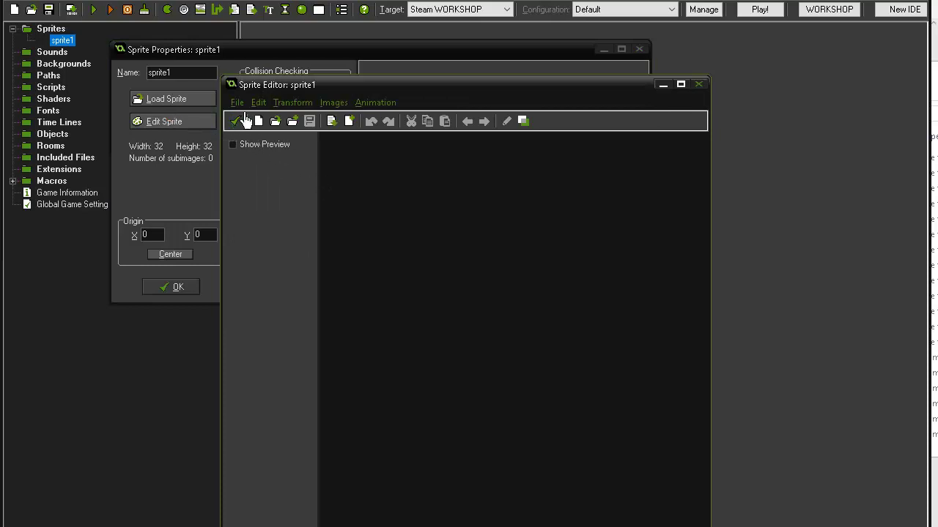
click(258, 121)
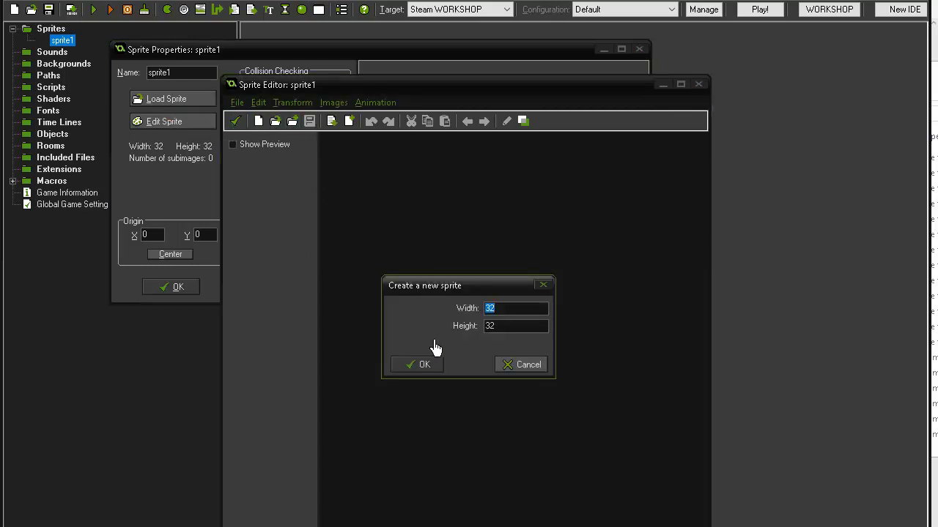
click(414, 365)
double_click(339, 157)
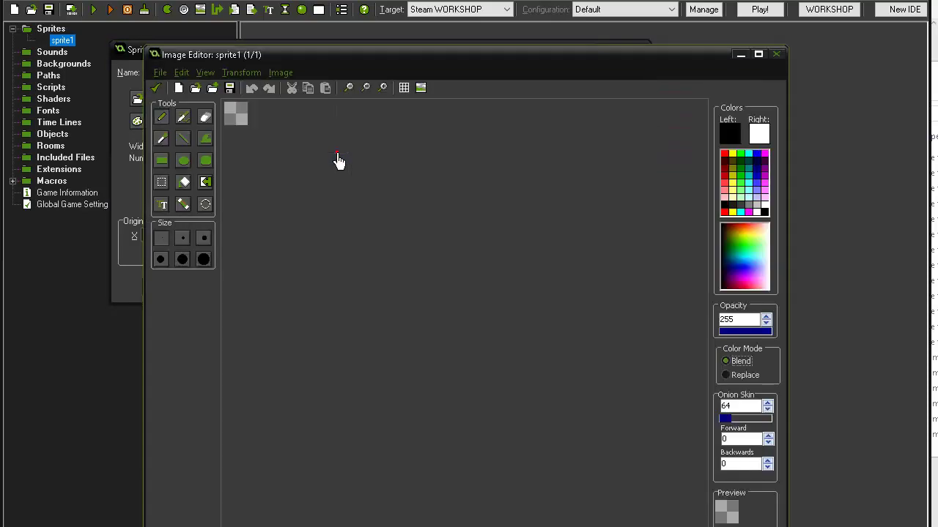
click(244, 119)
scroll(244, 128, up, 3)
scroll(246, 130, up, 3)
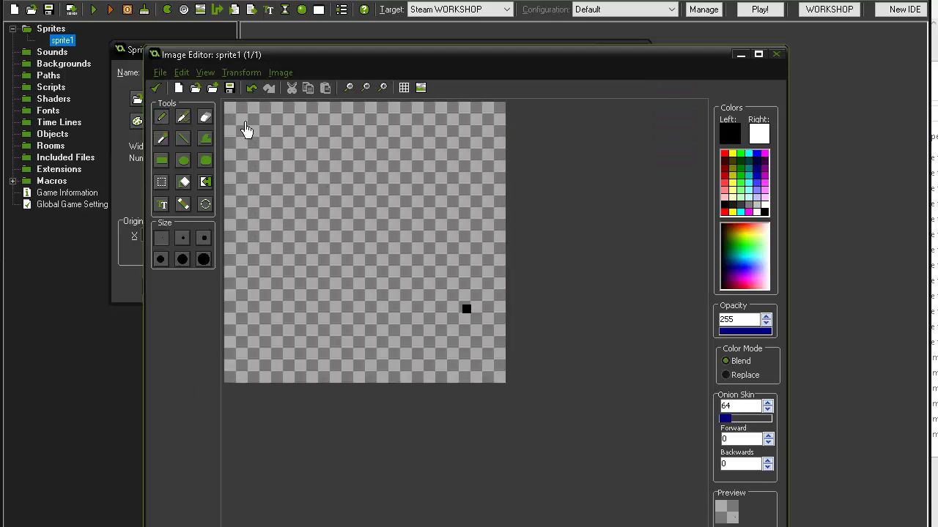
mouse_move(227, 110)
mouse_down()
mouse_move(423, 227)
mouse_move(499, 256)
mouse_move(339, 328)
mouse_move(268, 377)
mouse_move(232, 378)
mouse_move(220, 126)
mouse_up()
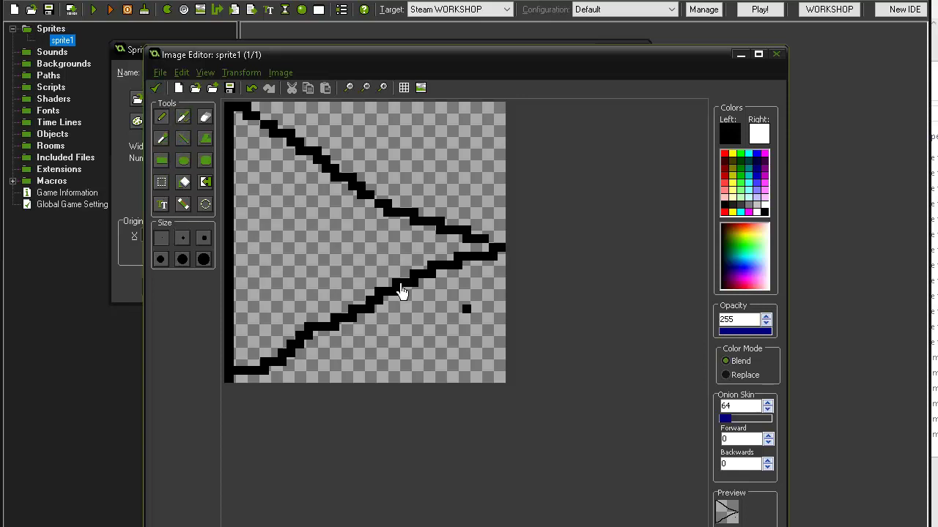
key(ctrl+z)
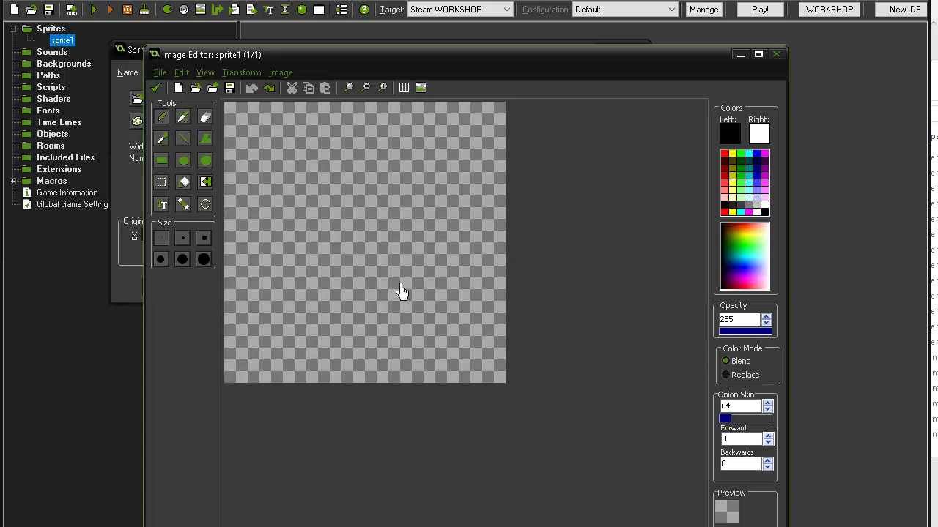
- Outline a right-pointing triangle using the polygon drawing mode
click(180, 147)
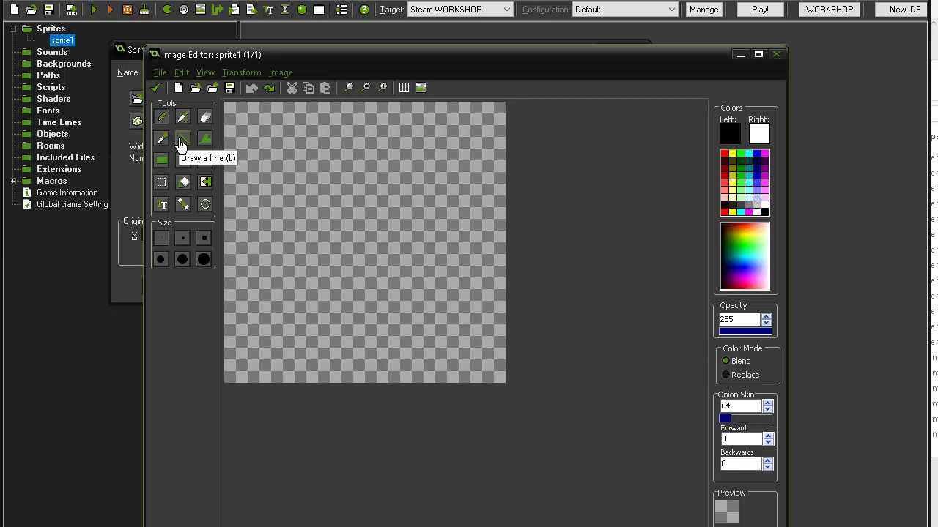
click(182, 143)
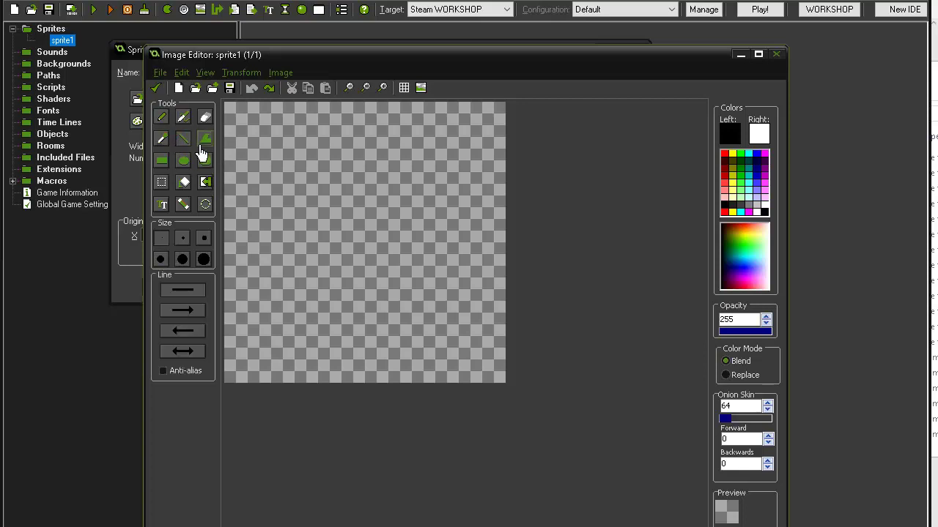
click(205, 156)
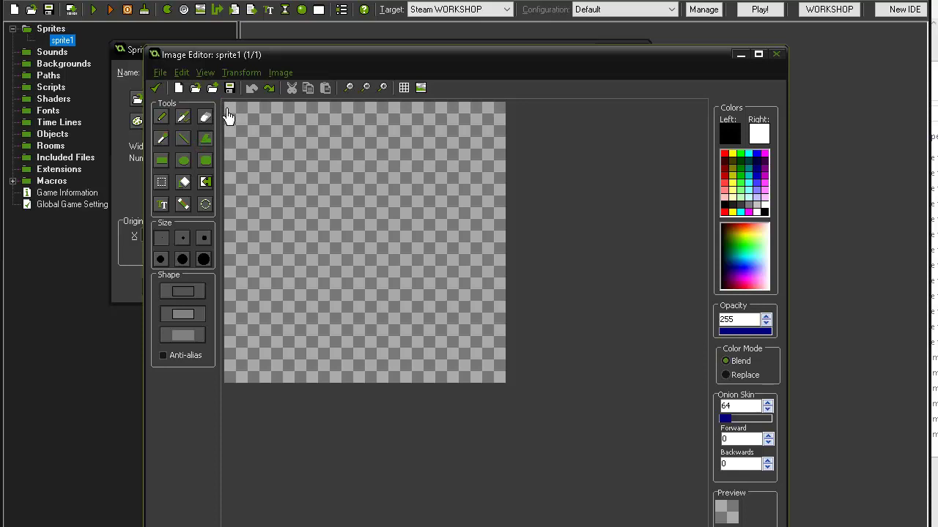
click(229, 117)
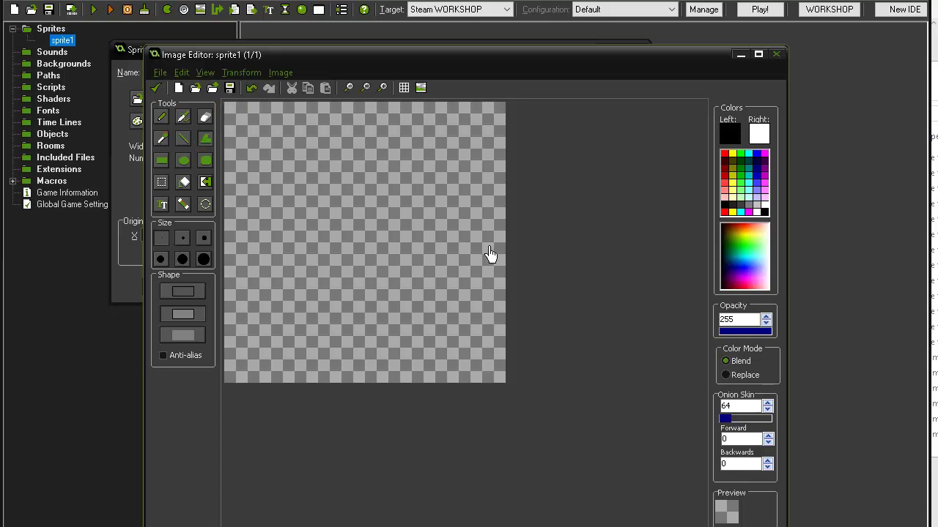
shift+click(503, 250)
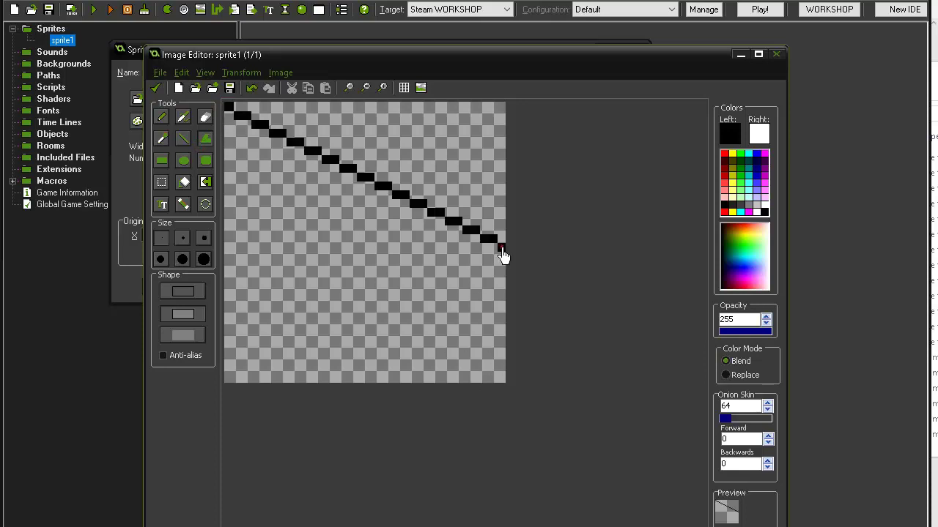
double_click(227, 379)
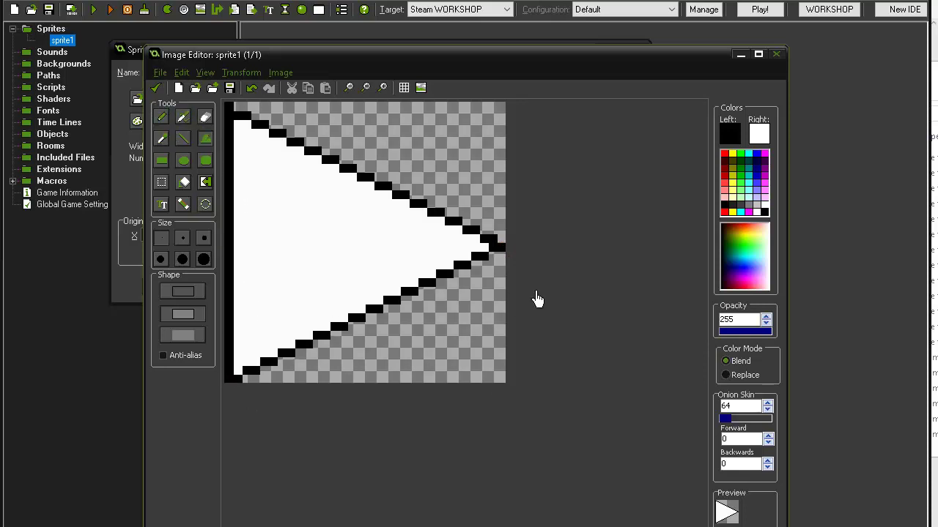
- Flood-fill the triangle's interior with black and accept the image edits
click(758, 142)
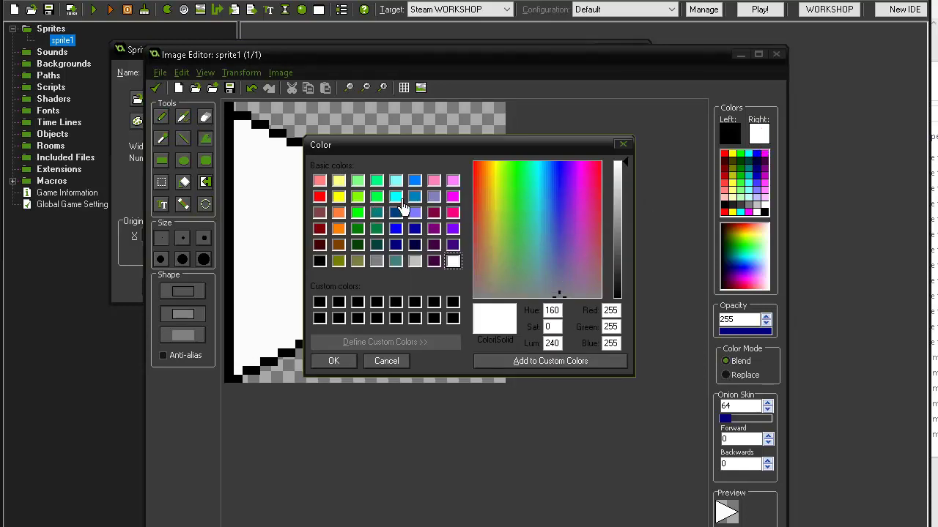
click(623, 145)
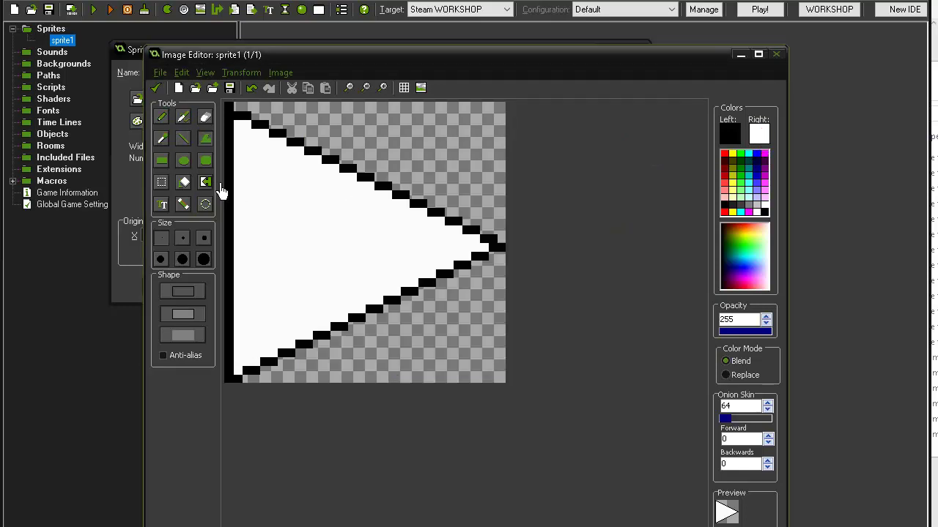
click(184, 183)
click(273, 200)
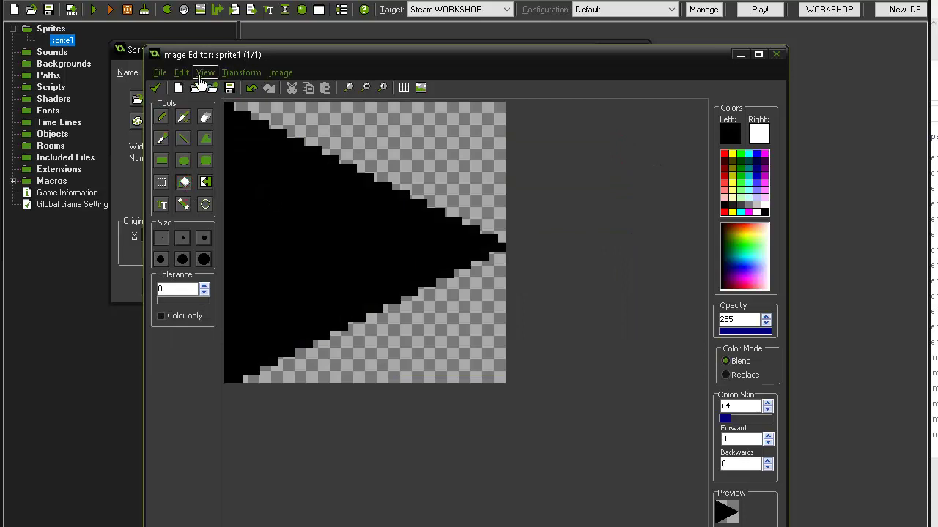
click(155, 87)
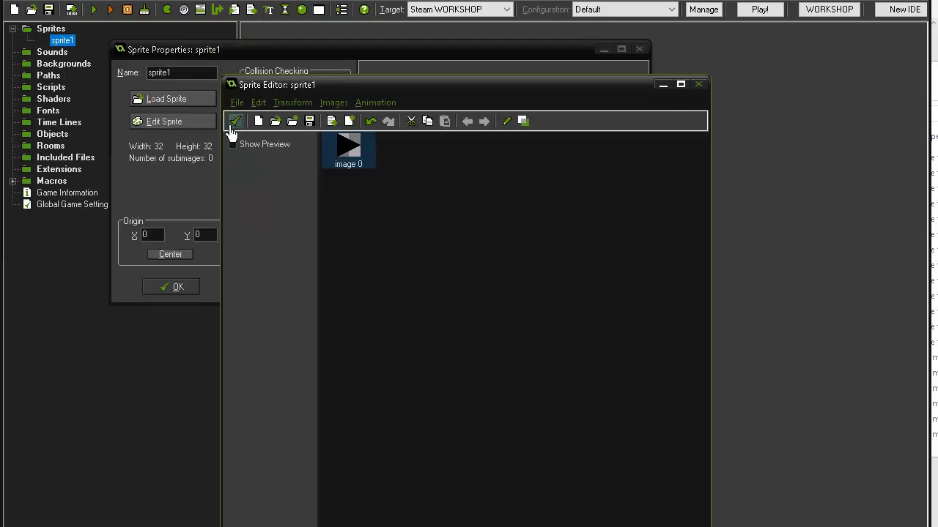
- Accept sprite1's frames, move its origin toward 18,18, and close the sprite properties
click(234, 122)
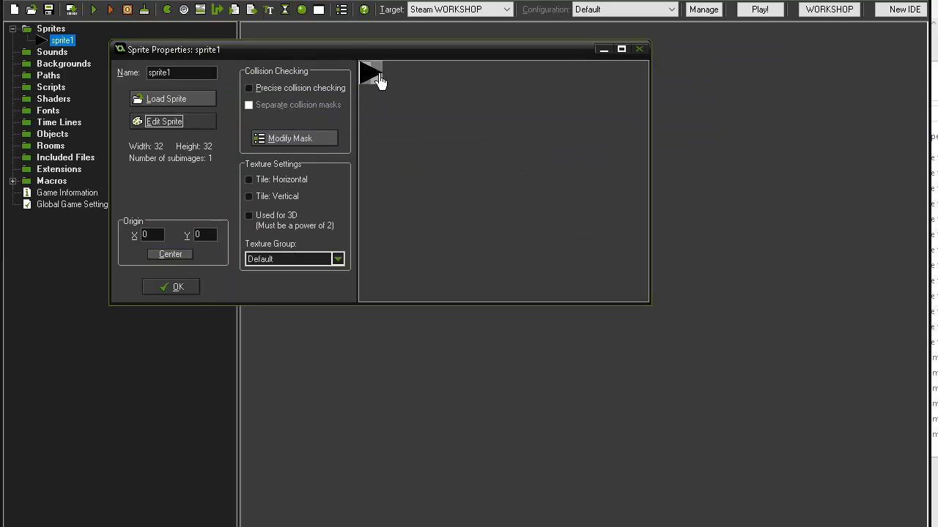
drag(378, 74, 371, 74)
click(161, 291)
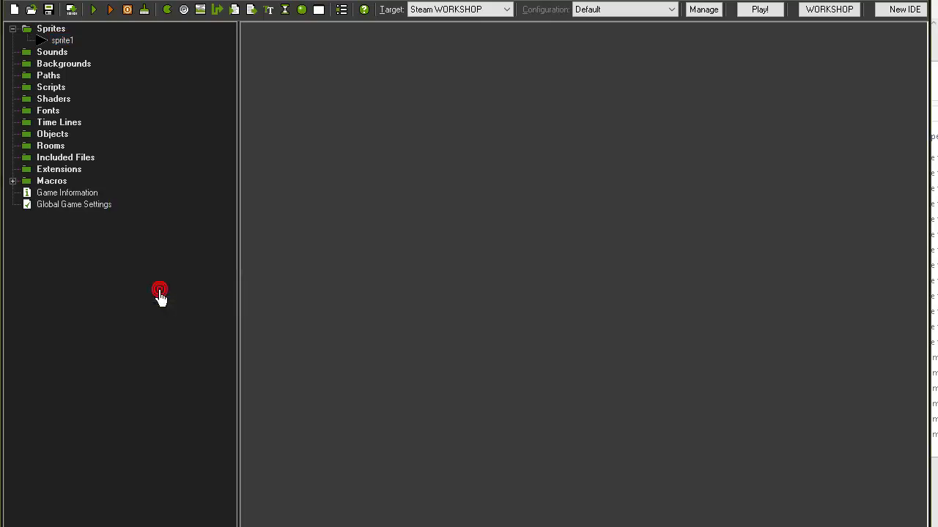
- Create a new object in the Objects group named obj_example
right_click(50, 141)
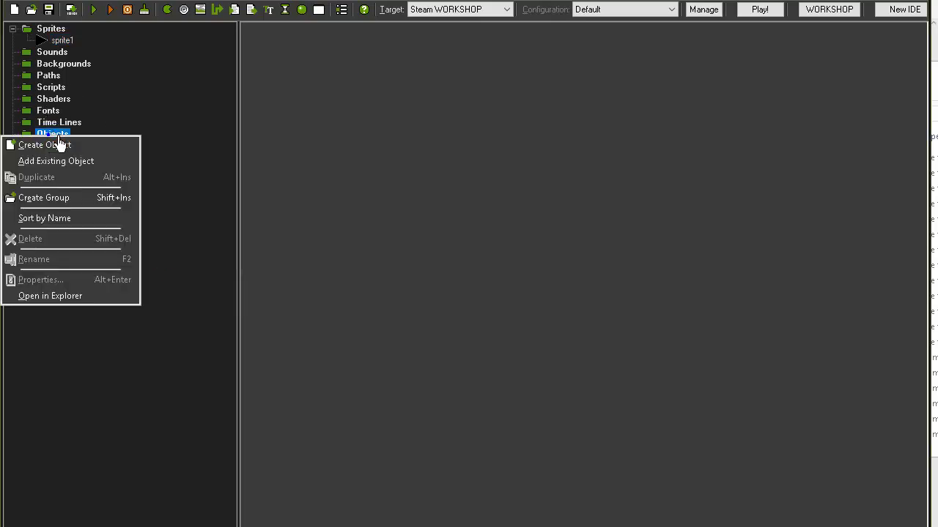
click(69, 146)
click(186, 74)
text(obj_example)
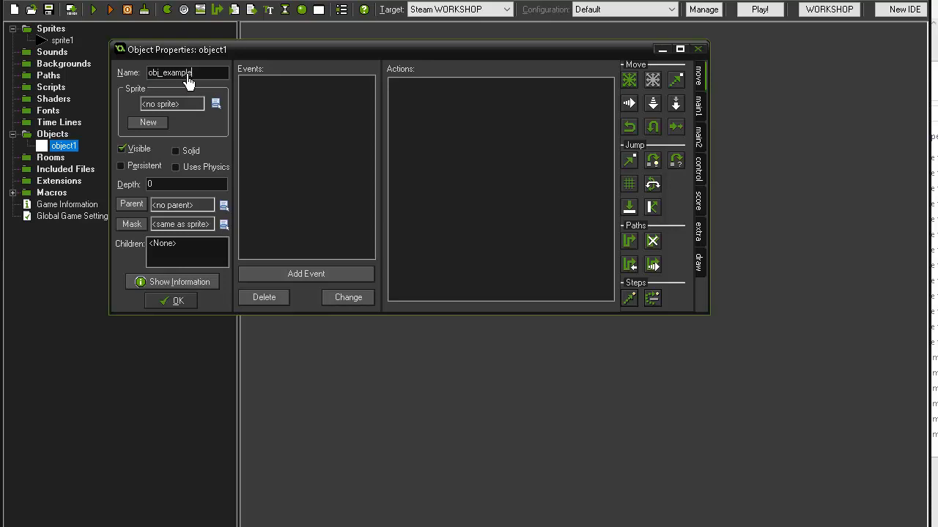
- Add a Step event to obj_example containing an Execute code action
click(320, 277)
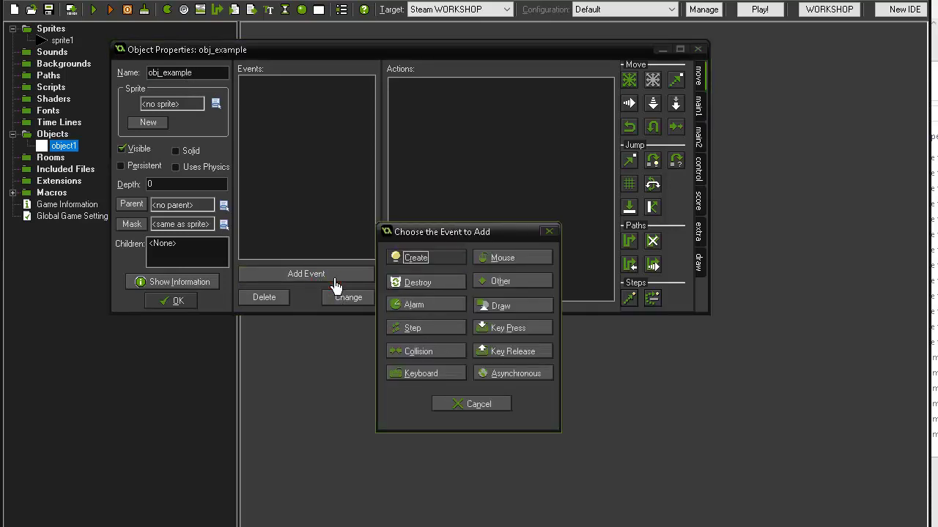
click(417, 328)
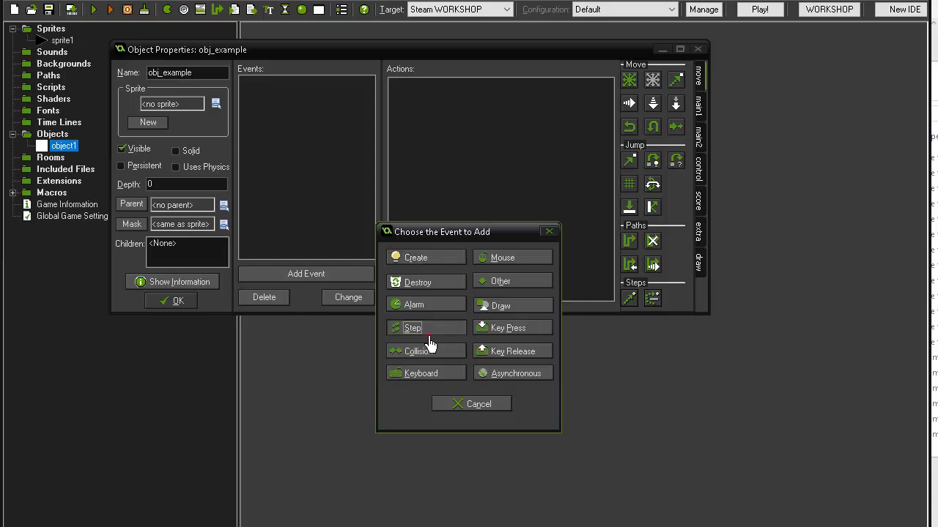
click(483, 348)
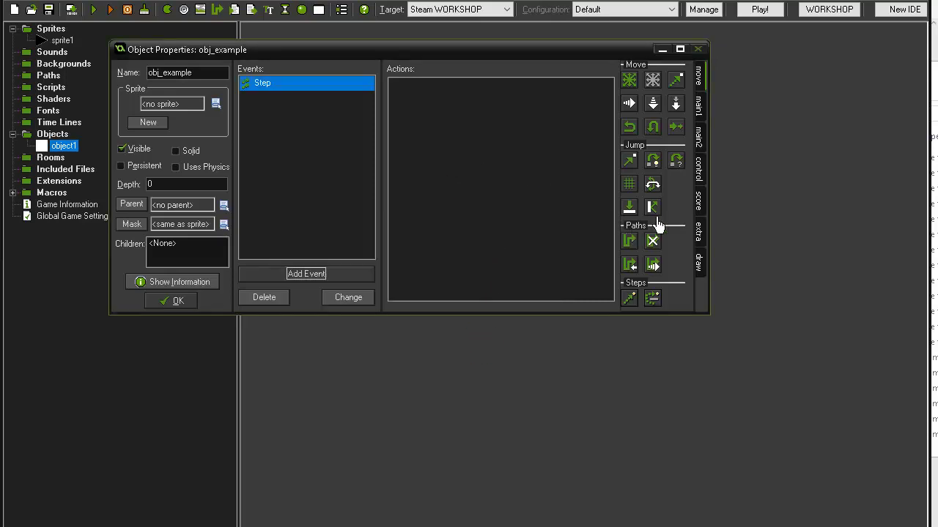
click(700, 204)
click(698, 174)
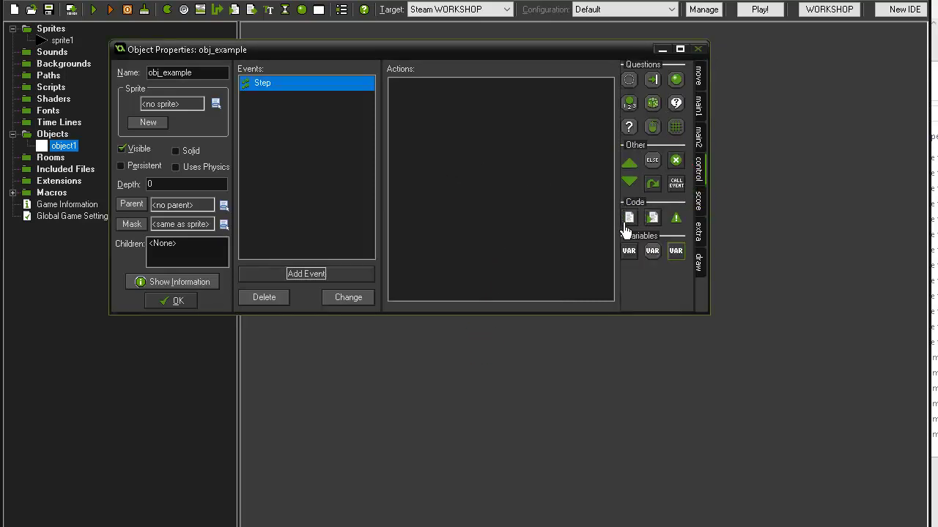
drag(628, 218, 518, 182)
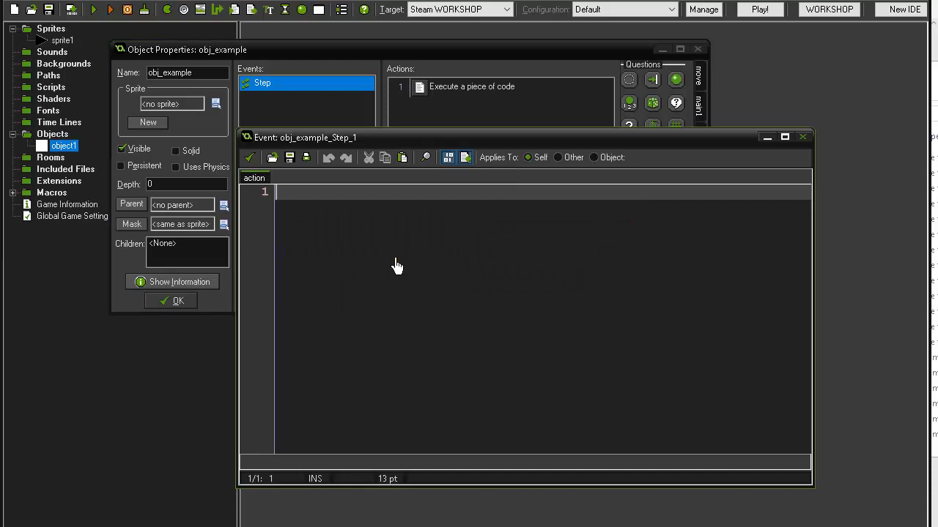
- Enter the four lines: angle=point_direction to mouse, direction=angle, image_angle=angle, speed=2; save
text(angle=point_dire)
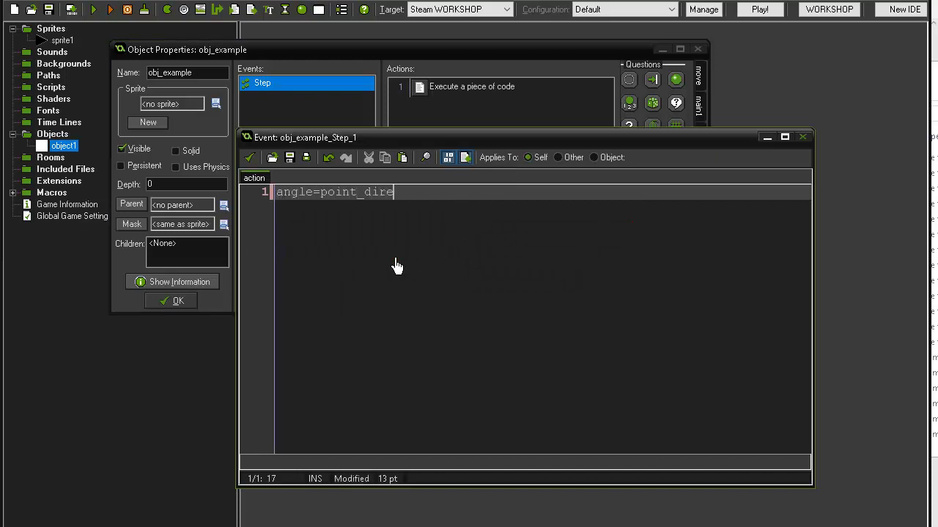
text(ouse_x,mouse_y);//calculate angle)
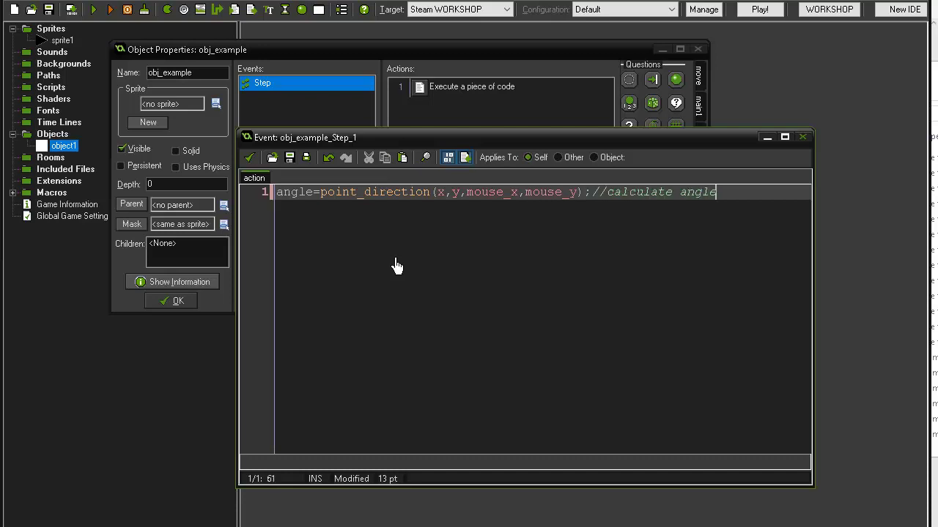
text(lf and mous)
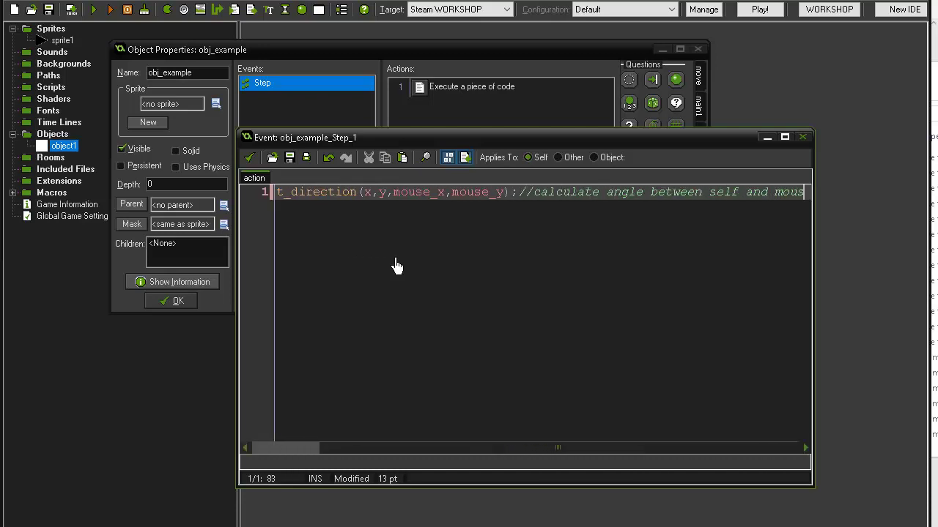
text(e)
key(Return)
text(direction to move i)
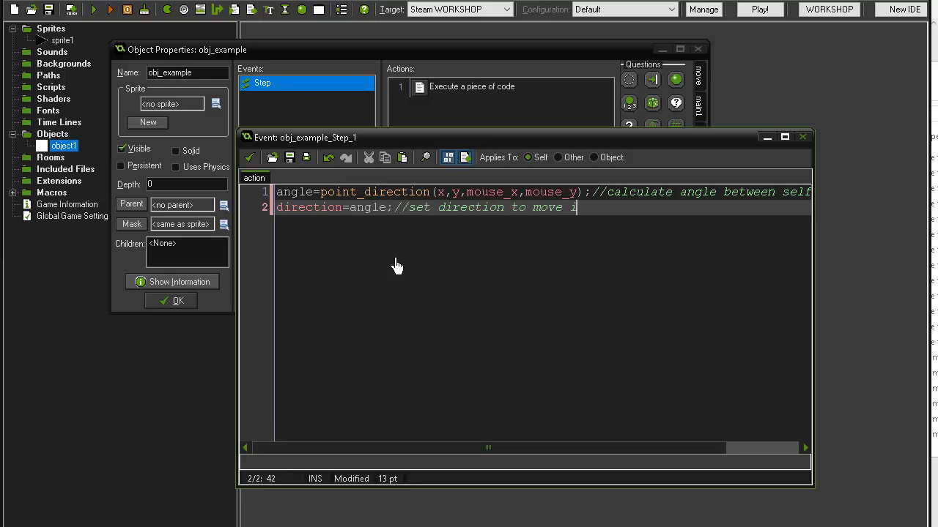
text(n)
key(Return)
text(image_angle=angle;//se)
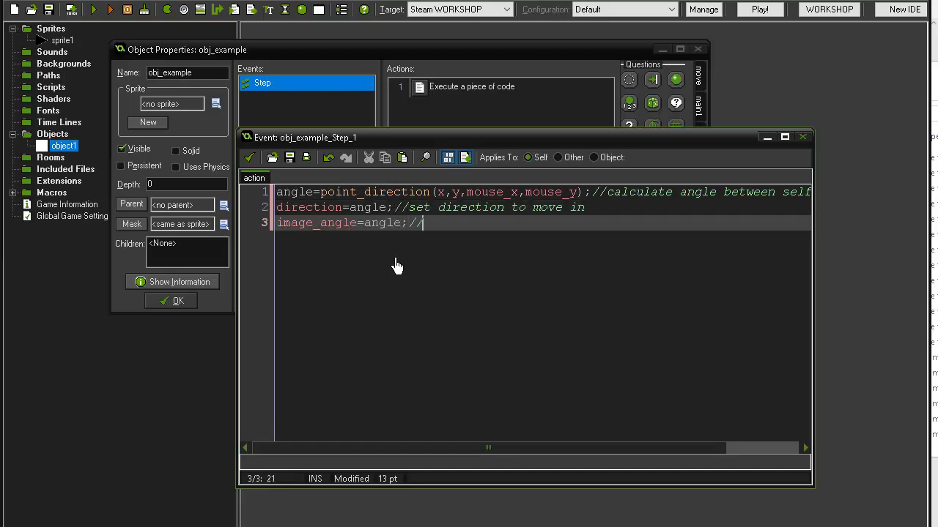
text(t angle)
key(Return)
text(sp)
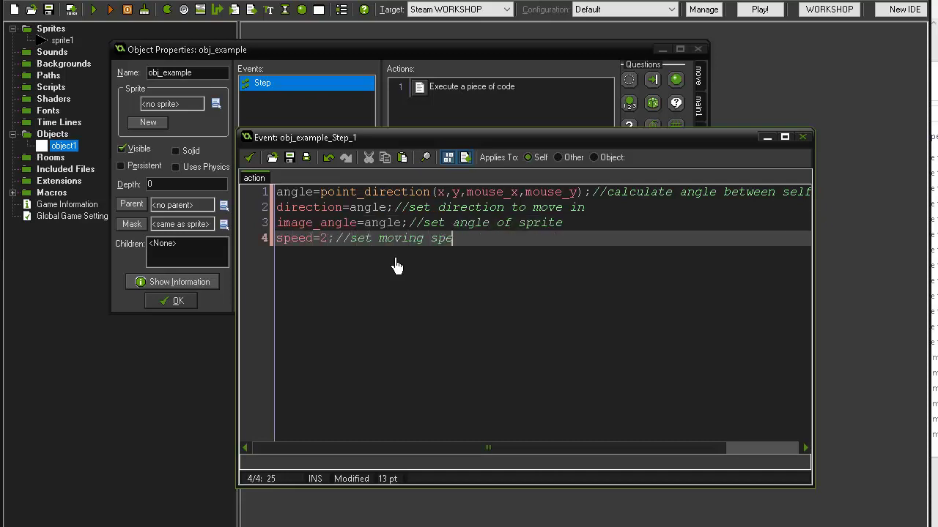
text(eed)
click(243, 157)
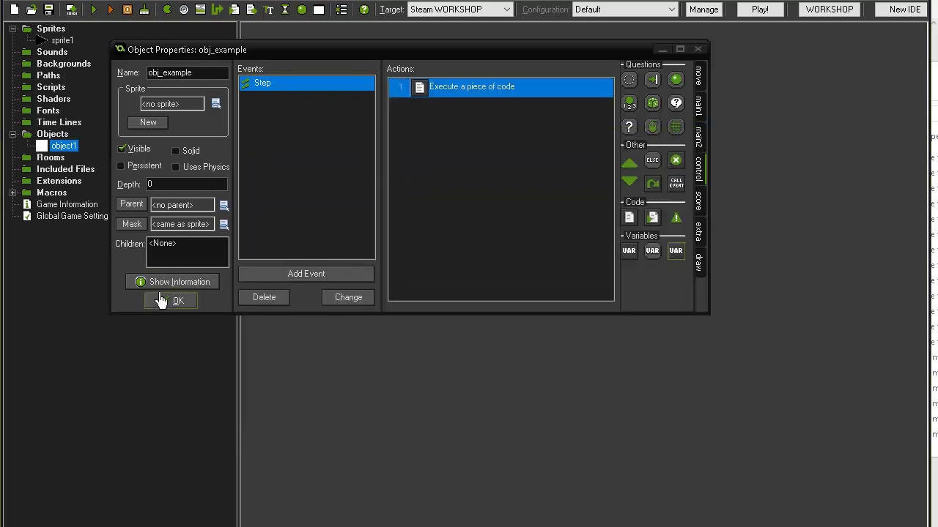
- Assign sprite1 as obj_example's sprite and confirm the object properties
click(160, 300)
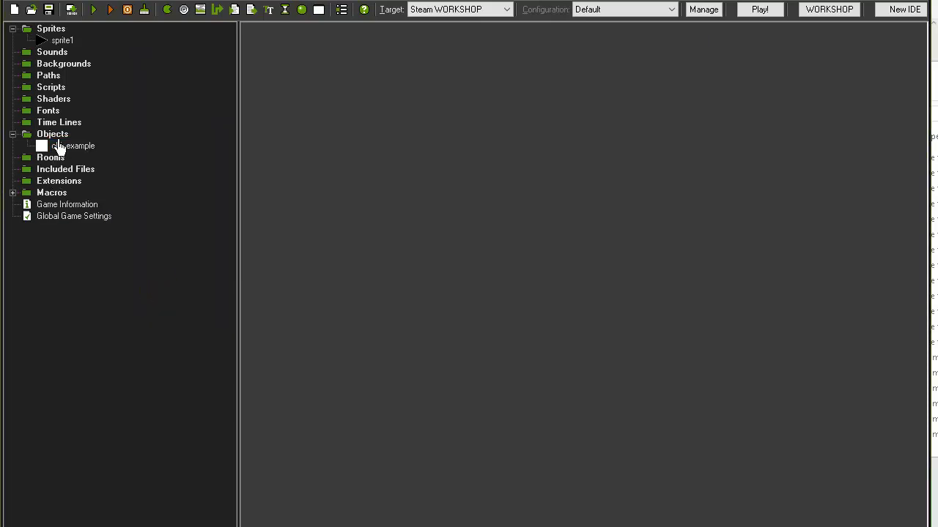
click(65, 150)
double_click(65, 151)
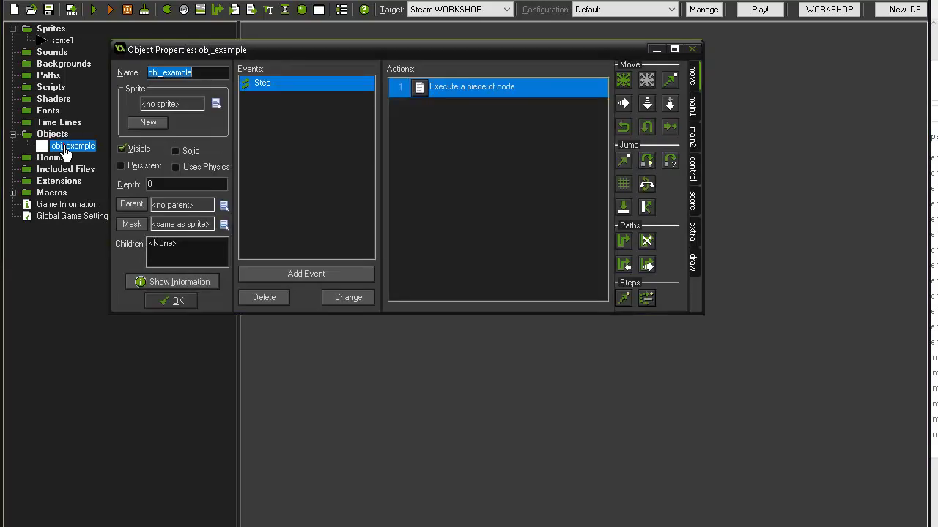
click(216, 103)
click(231, 129)
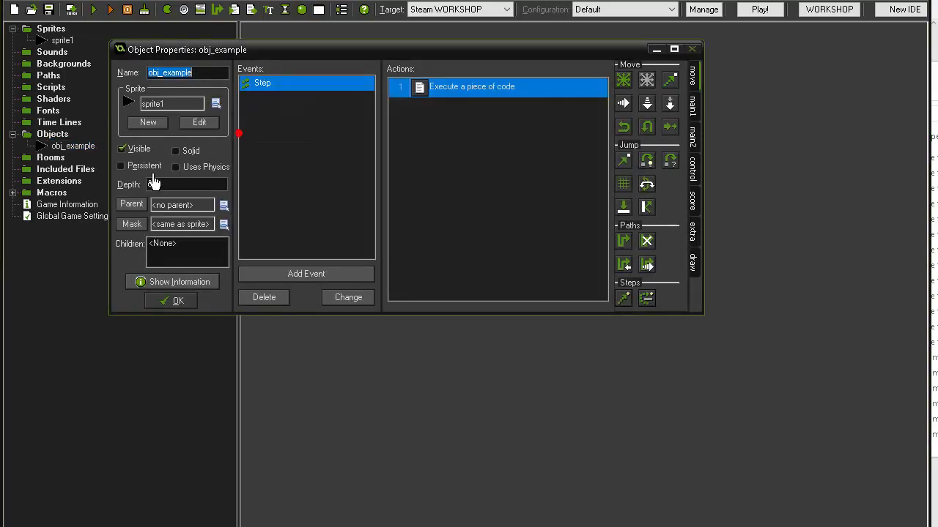
click(174, 298)
- Rename sprite1 to spr_player
click(69, 44)
double_click(65, 41)
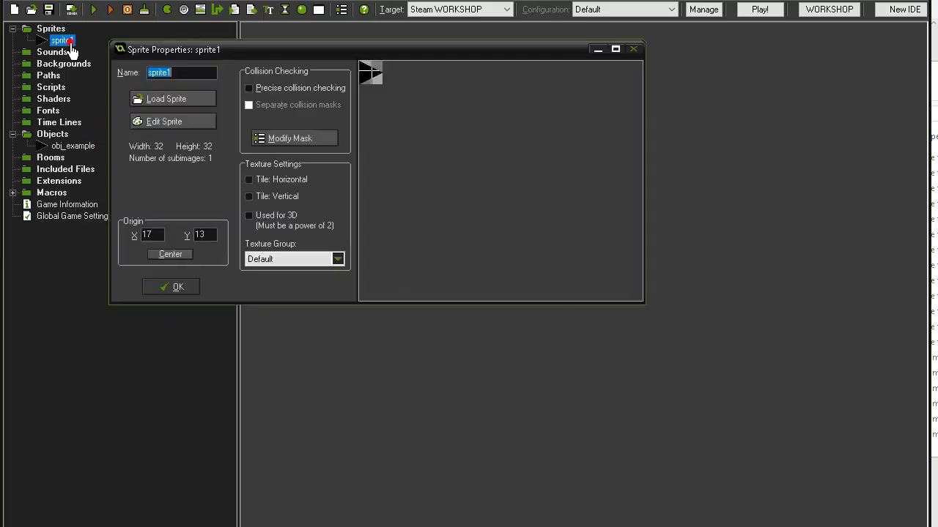
click(176, 75)
double_click(160, 74)
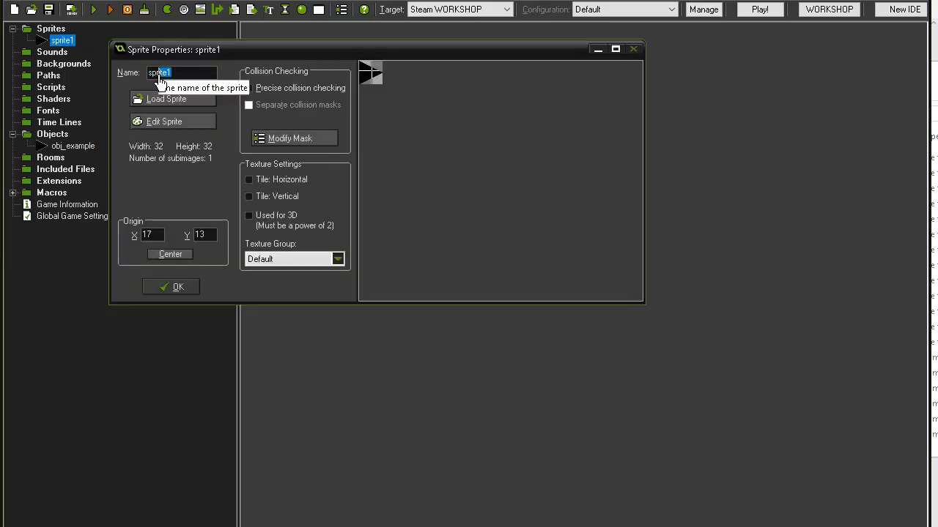
text(spr_player)
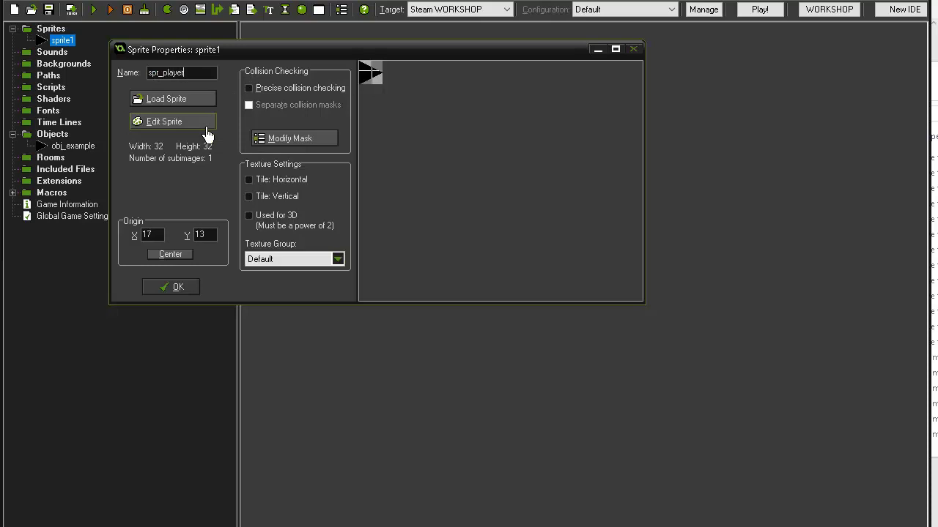
click(156, 290)
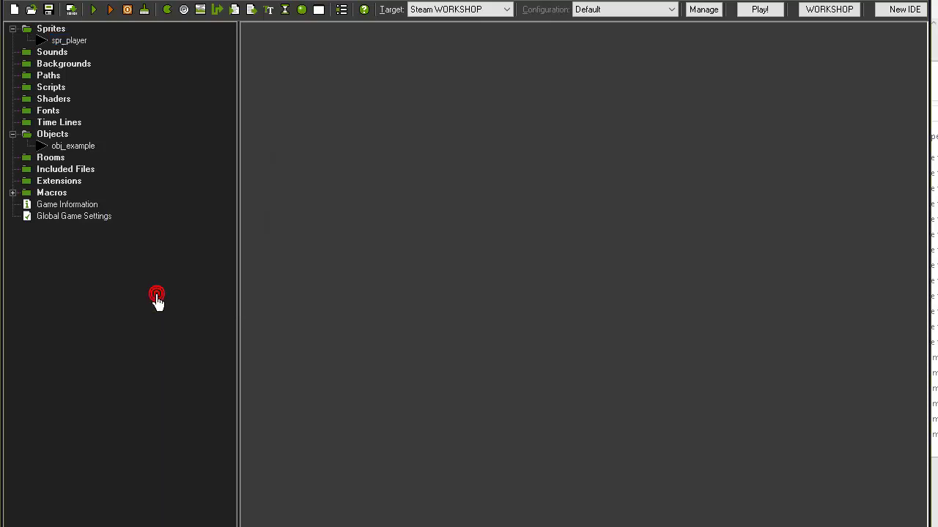
- Create room1 with one obj_example instance at 224,224, then reopen obj_example
right_click(44, 161)
click(68, 162)
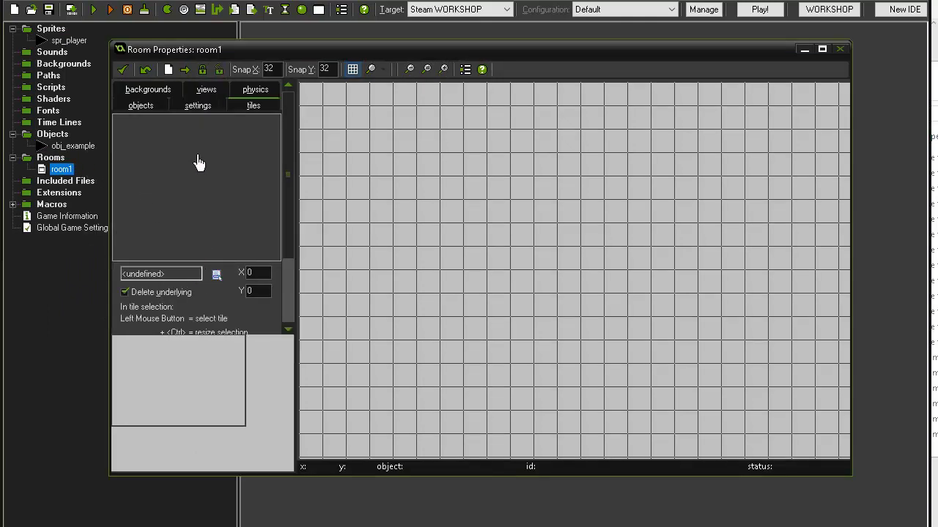
click(144, 106)
click(227, 308)
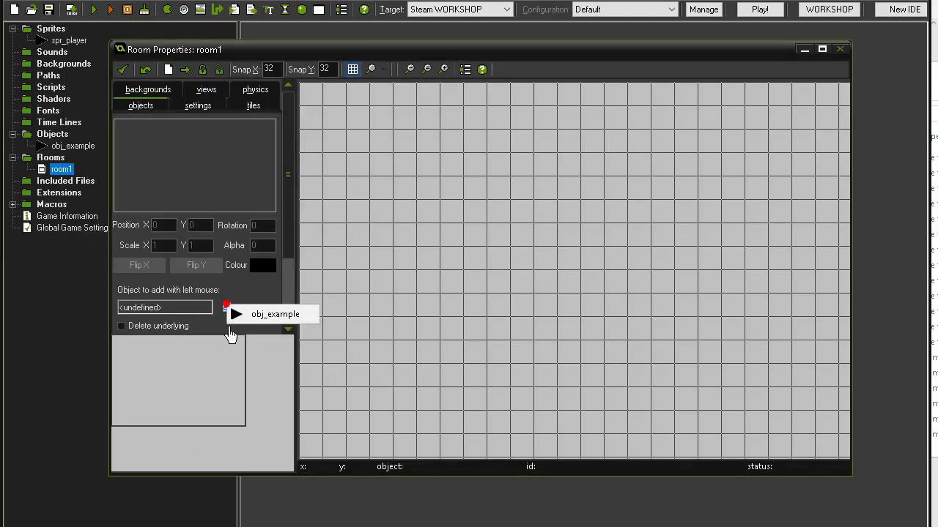
click(254, 323)
click(463, 258)
click(123, 69)
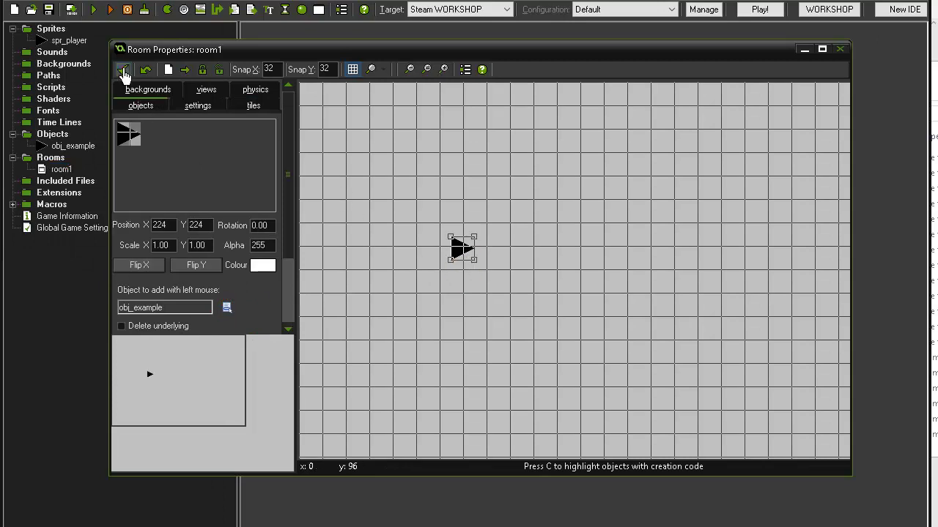
double_click(73, 145)
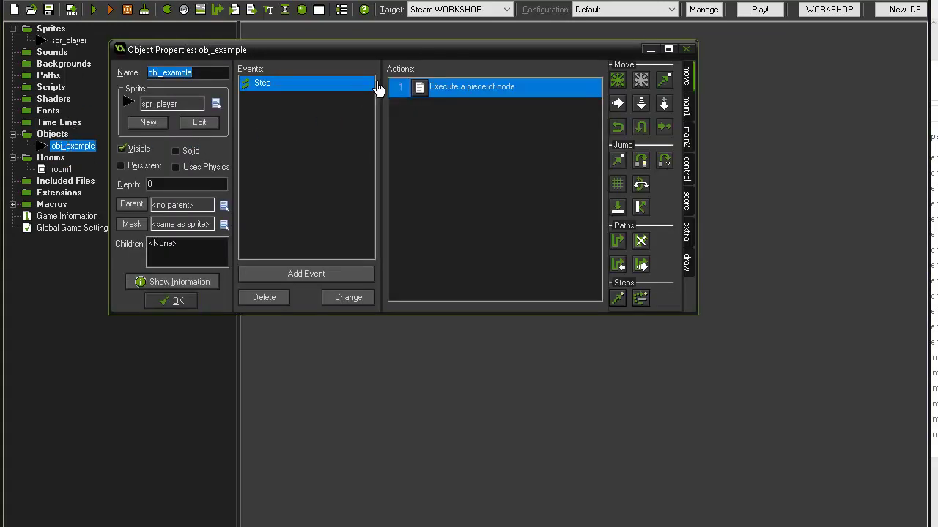
- Reopen the Step code, highlight point_direction and angle on each line, then run the game
double_click(469, 92)
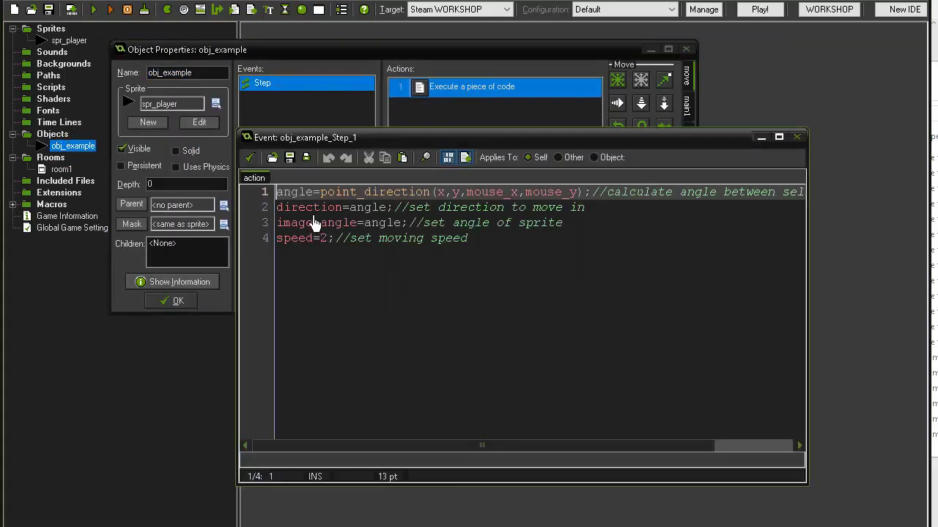
click(425, 338)
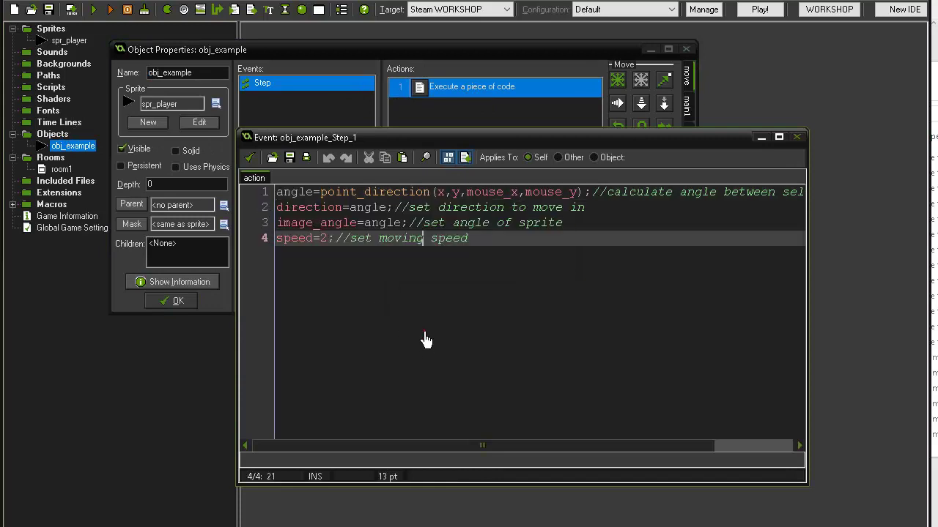
double_click(381, 223)
drag(322, 193, 584, 193)
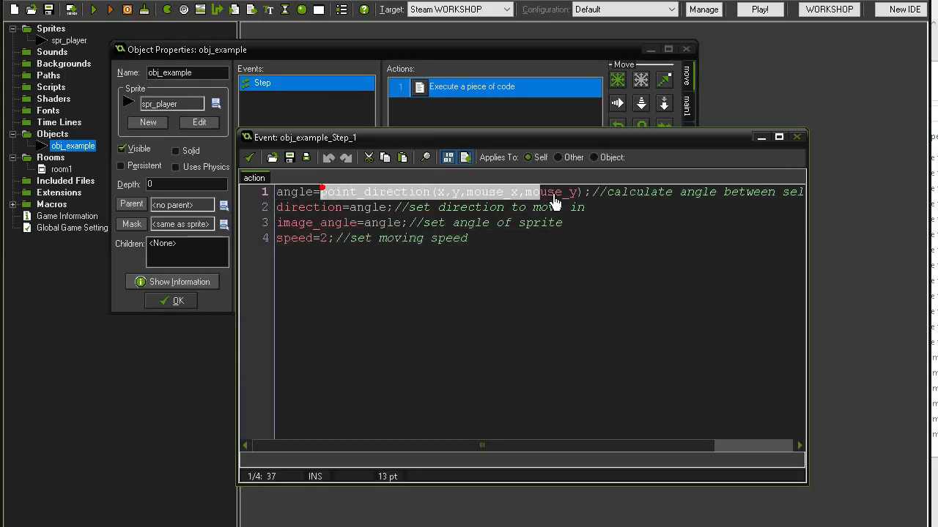
double_click(366, 207)
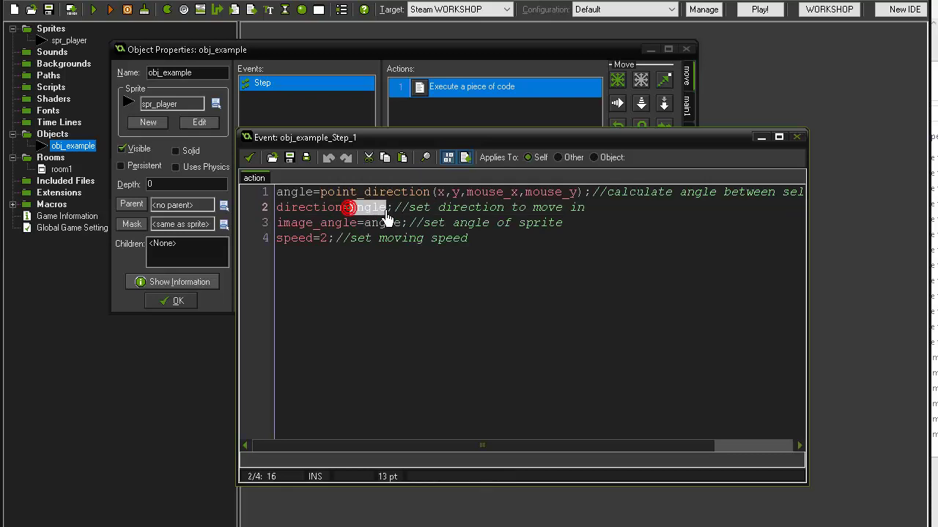
drag(296, 207, 276, 220)
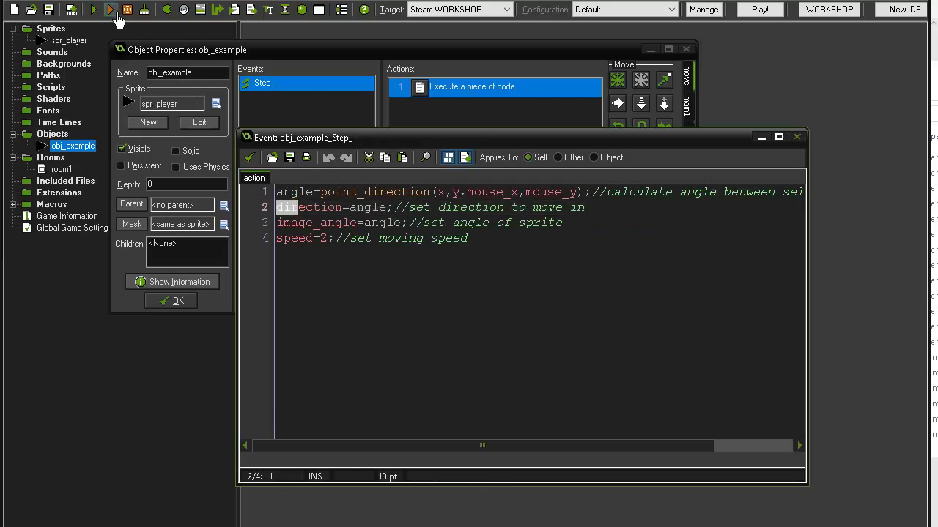
click(94, 10)
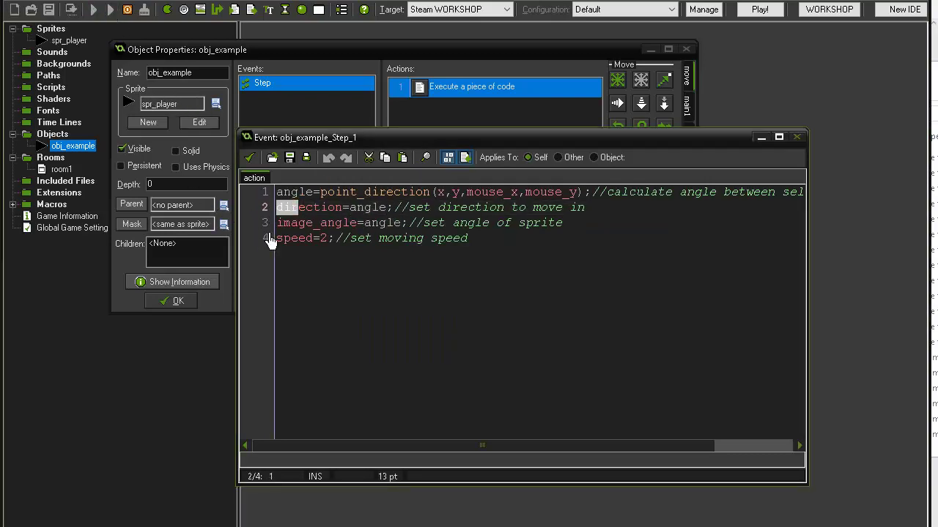